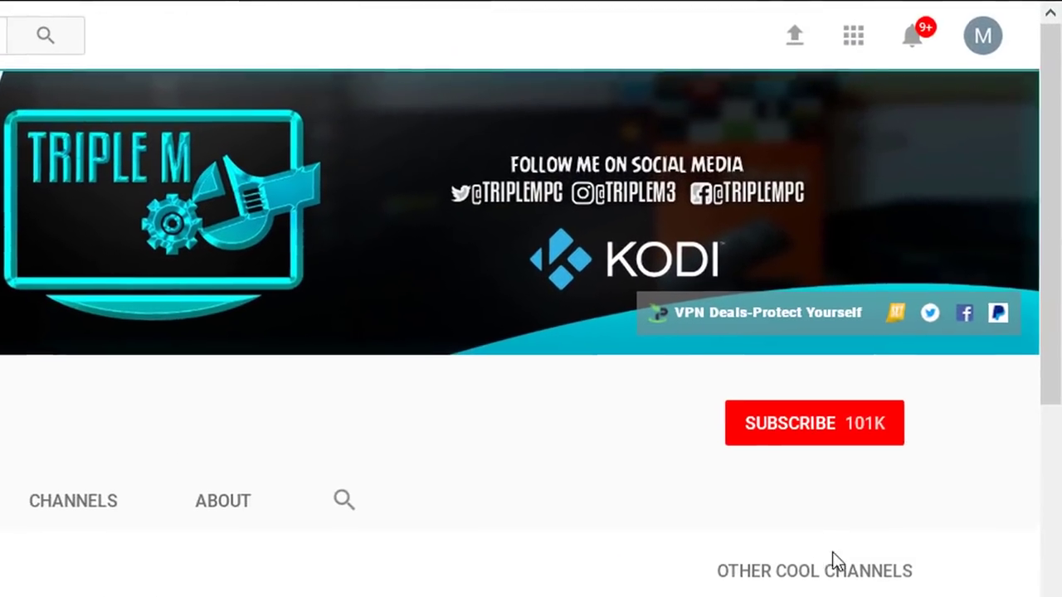
# Subscribe to the Triple M channel on its YouTube page
pyautogui.click(842, 426)
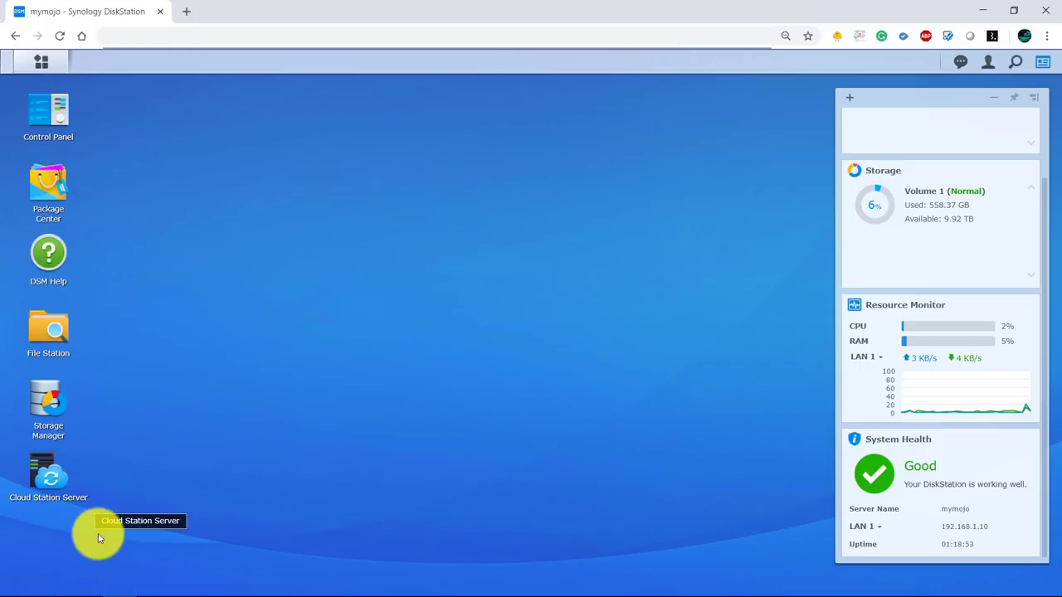
# Browse the Main Menu and Package Center's Backup packages, then launch Cloud Station Server
pyautogui.click(42, 62)
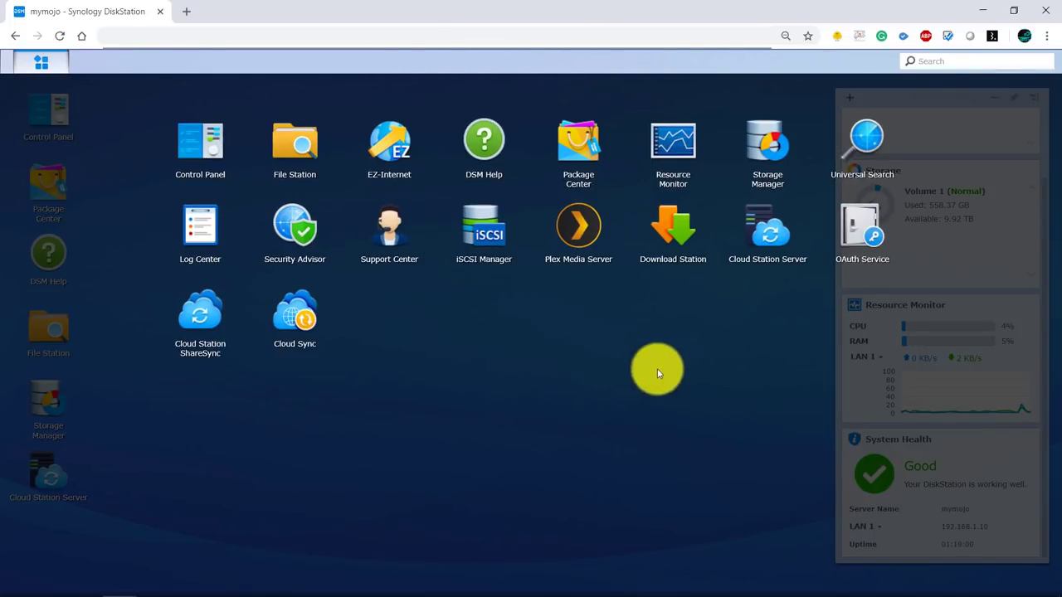
pyautogui.click(801, 304)
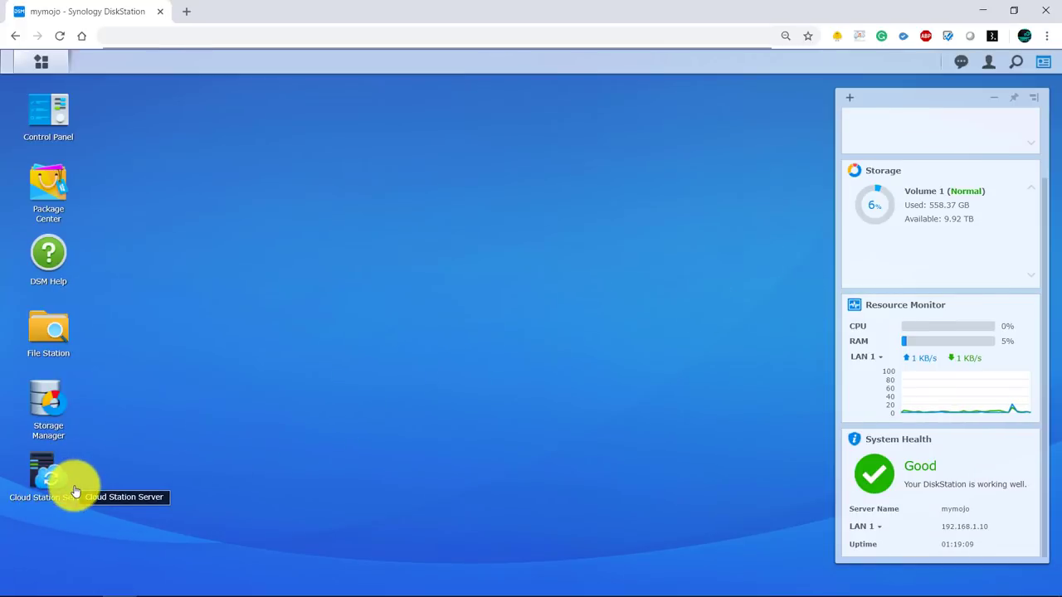
pyautogui.click(40, 189)
pyautogui.scroll(-2, 568, 268)
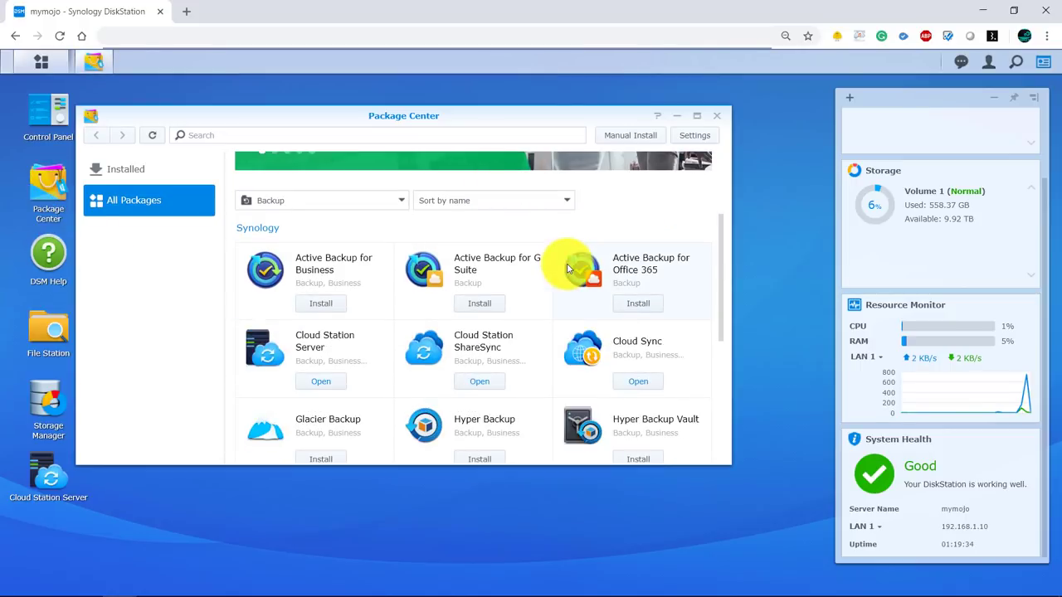
pyautogui.scroll(-2, 531, 290)
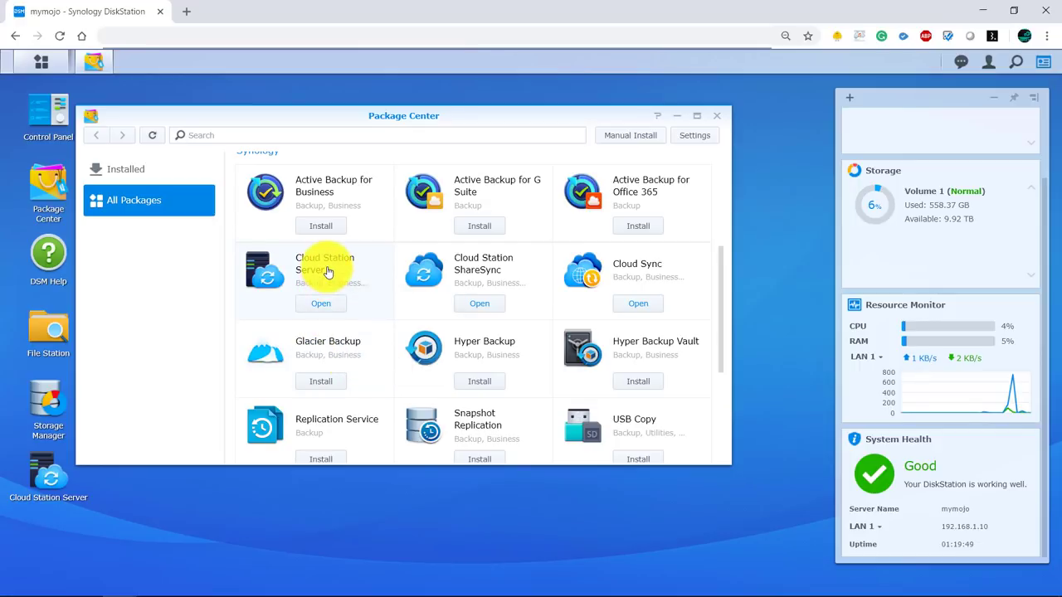
pyautogui.click(710, 117)
pyautogui.click(47, 474)
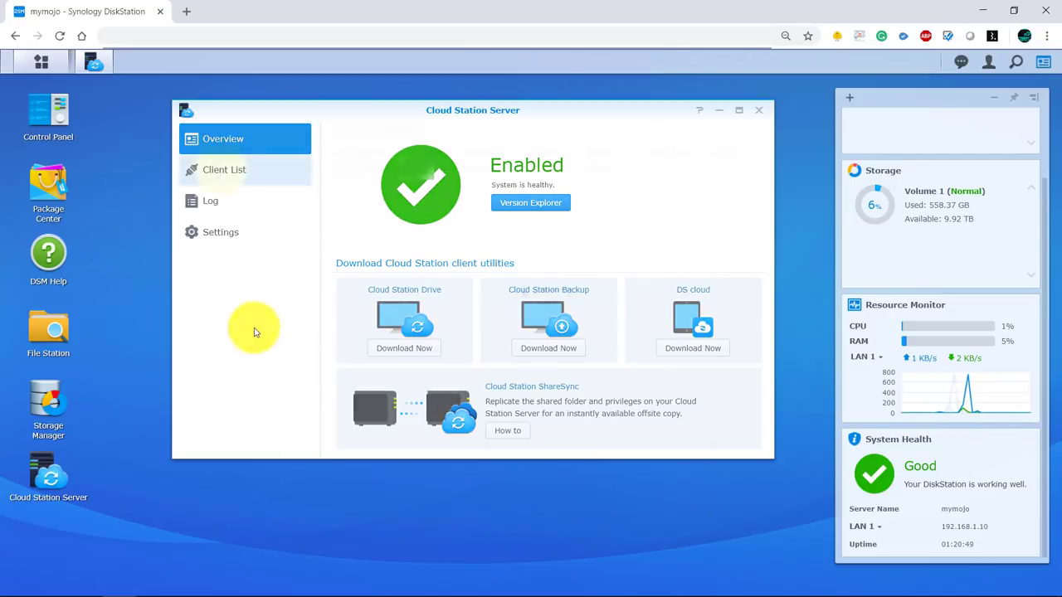
pyautogui.click(223, 171)
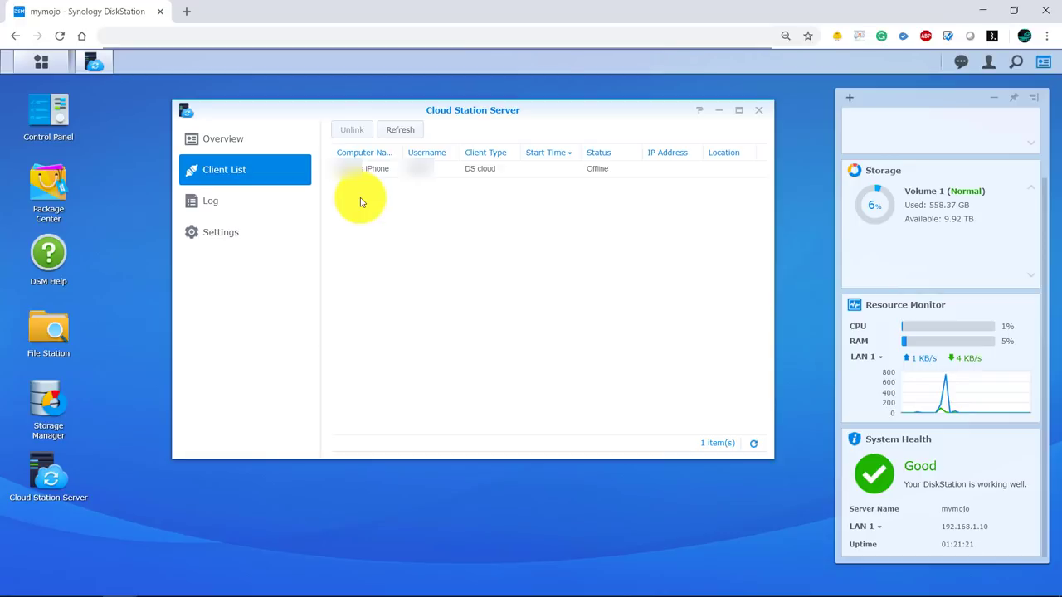
pyautogui.click(242, 202)
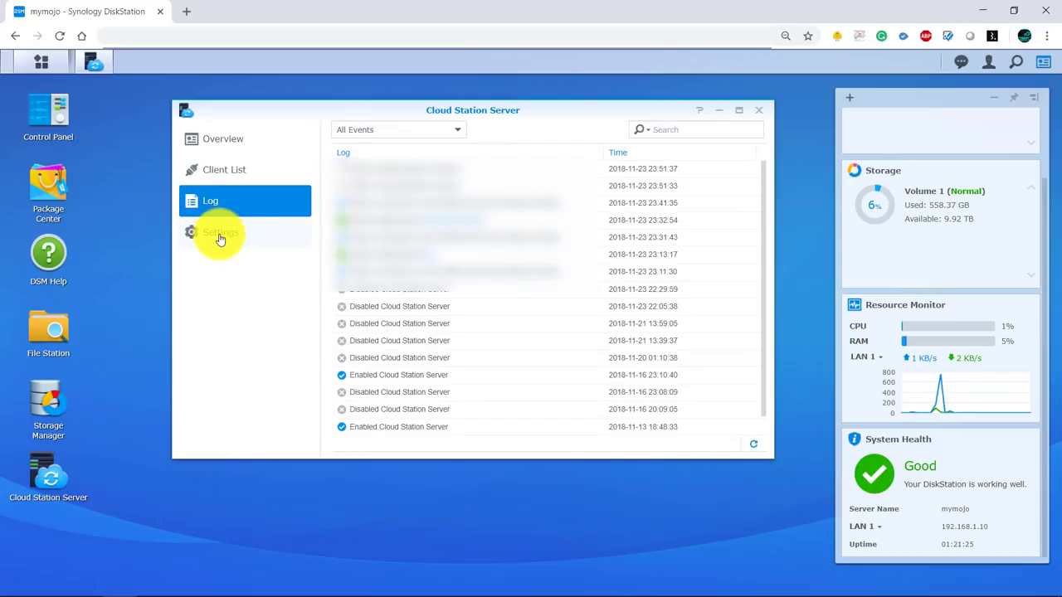
pyautogui.click(221, 238)
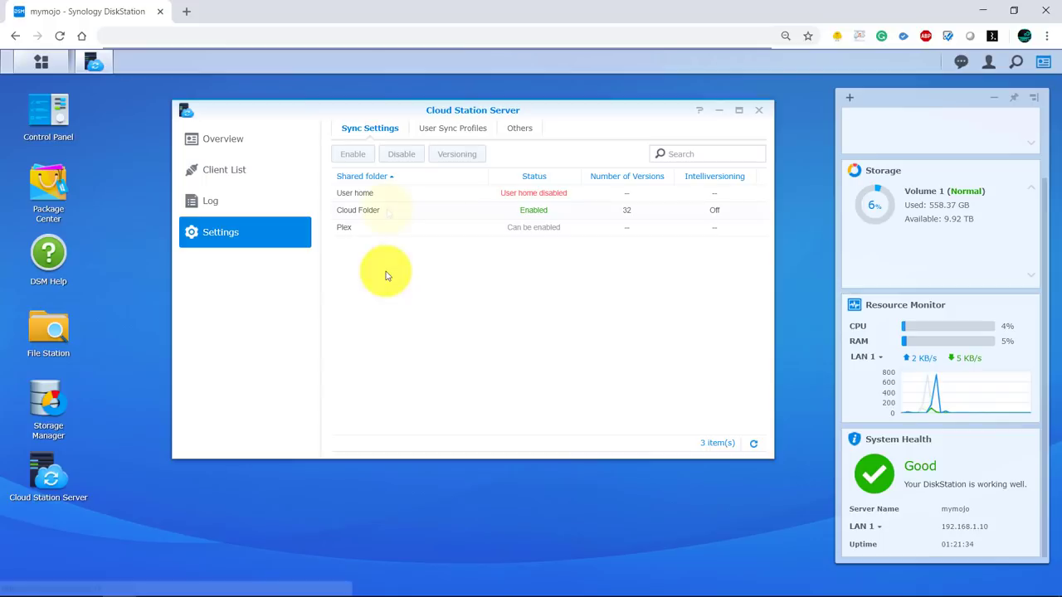
pyautogui.click(386, 212)
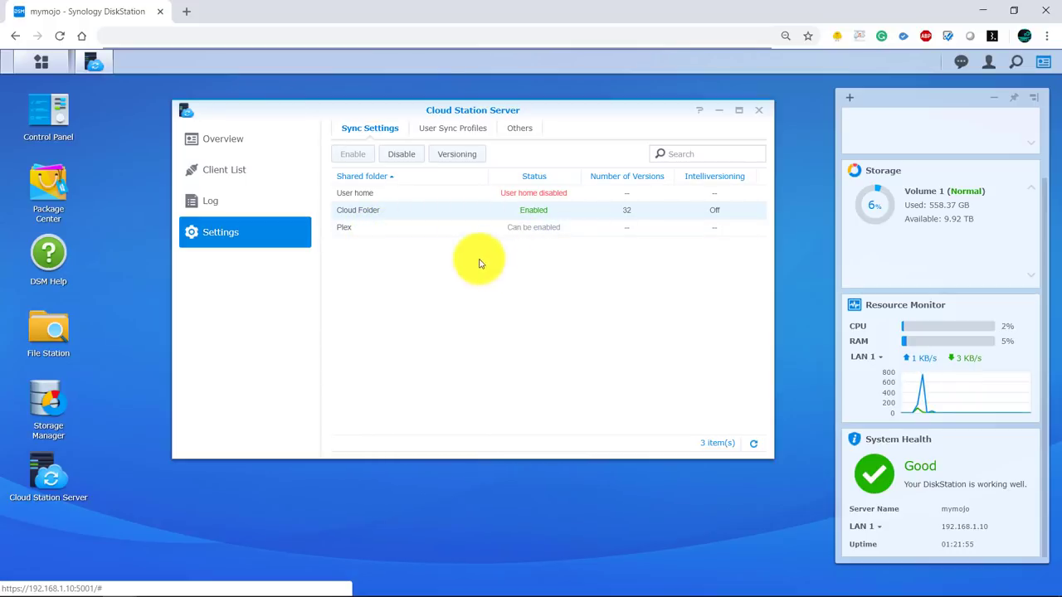
pyautogui.click(376, 230)
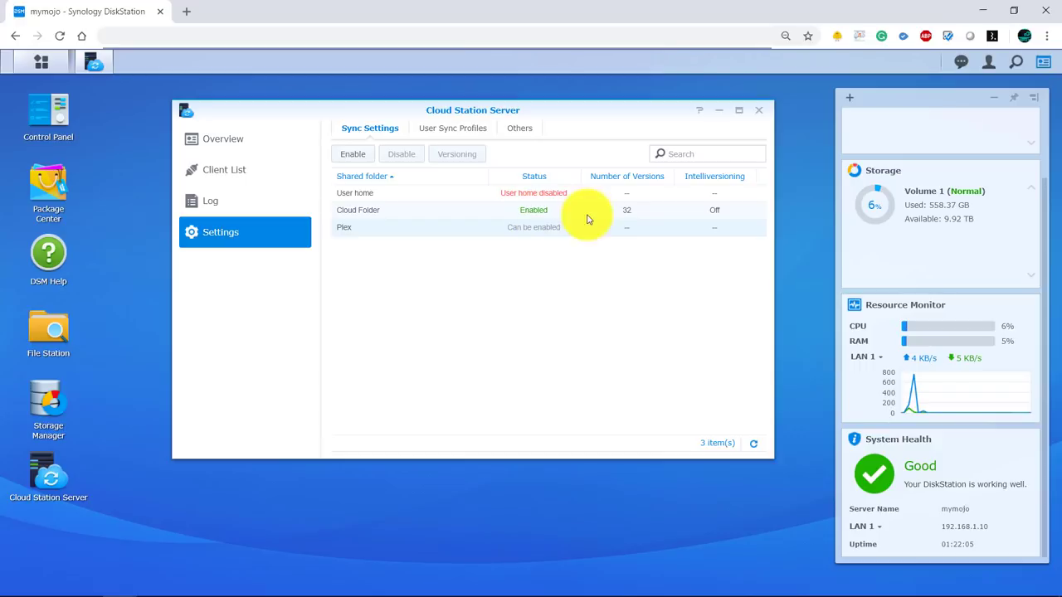
pyautogui.click(629, 212)
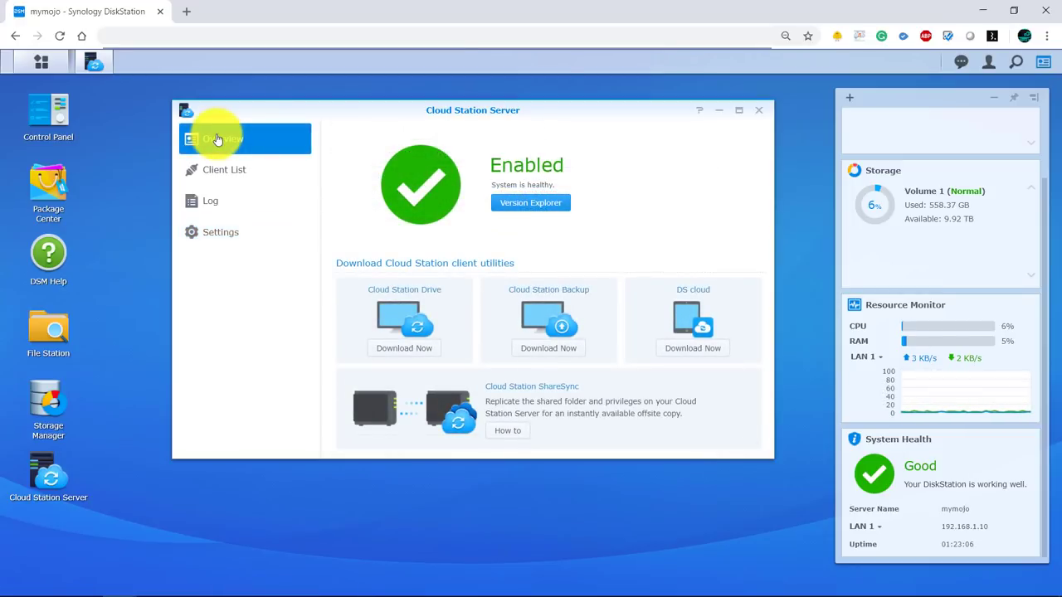
pyautogui.click(41, 332)
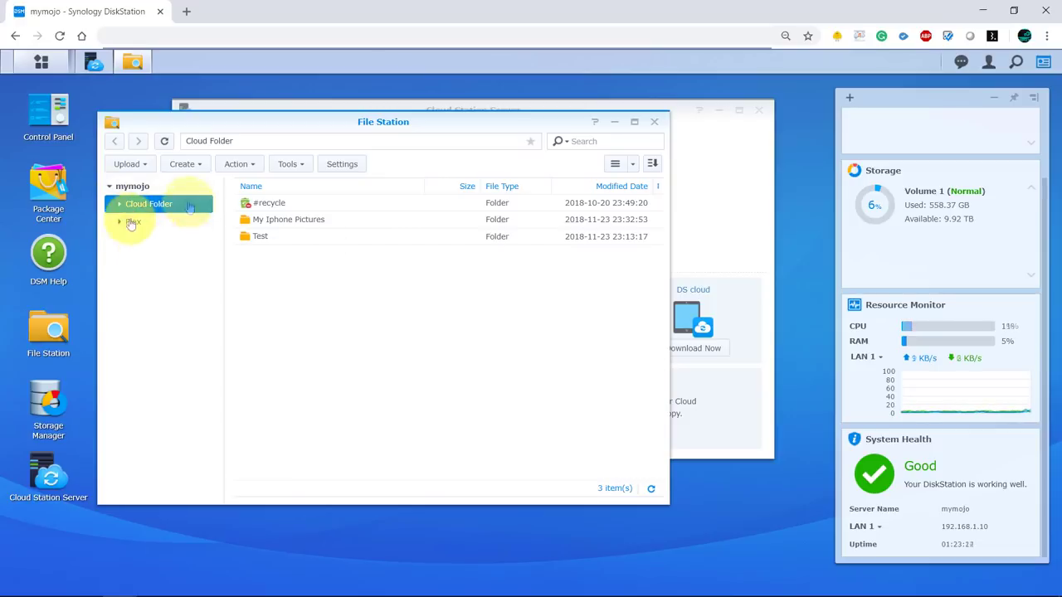
pyautogui.click(109, 187)
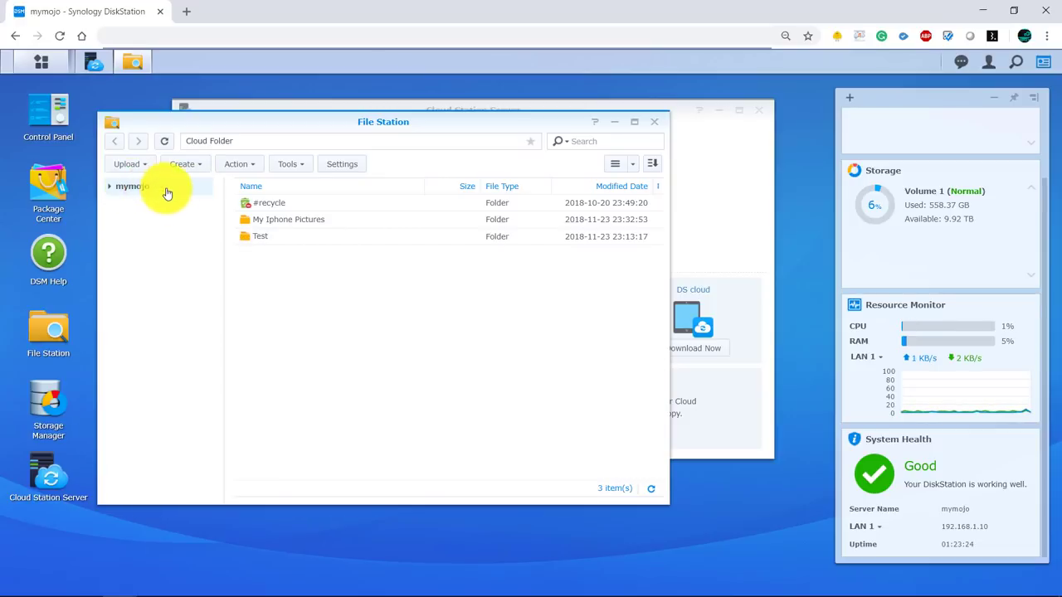
pyautogui.click(203, 166)
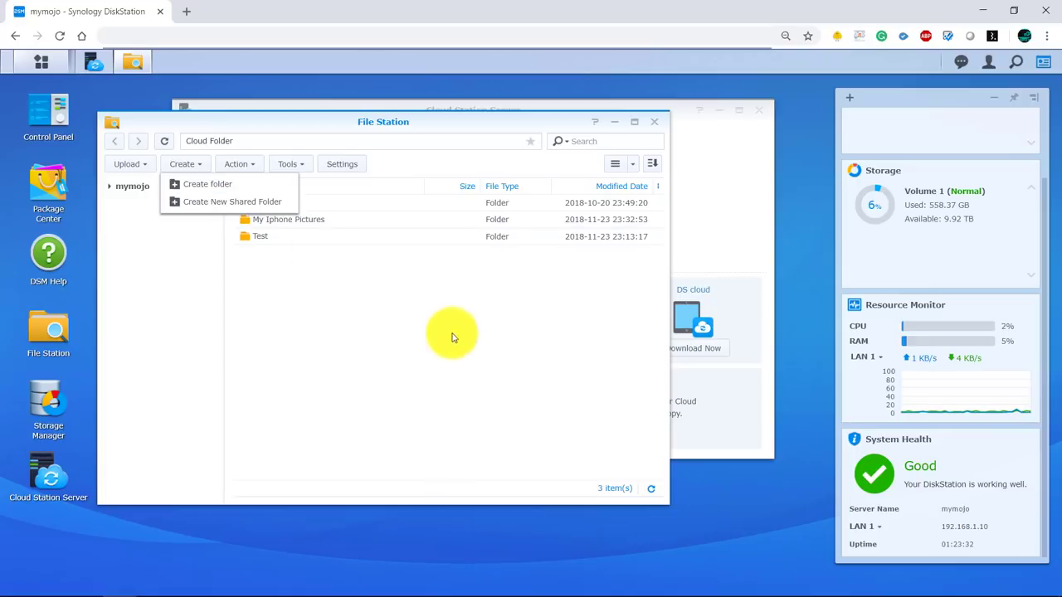
pyautogui.click(645, 115)
pyautogui.click(653, 122)
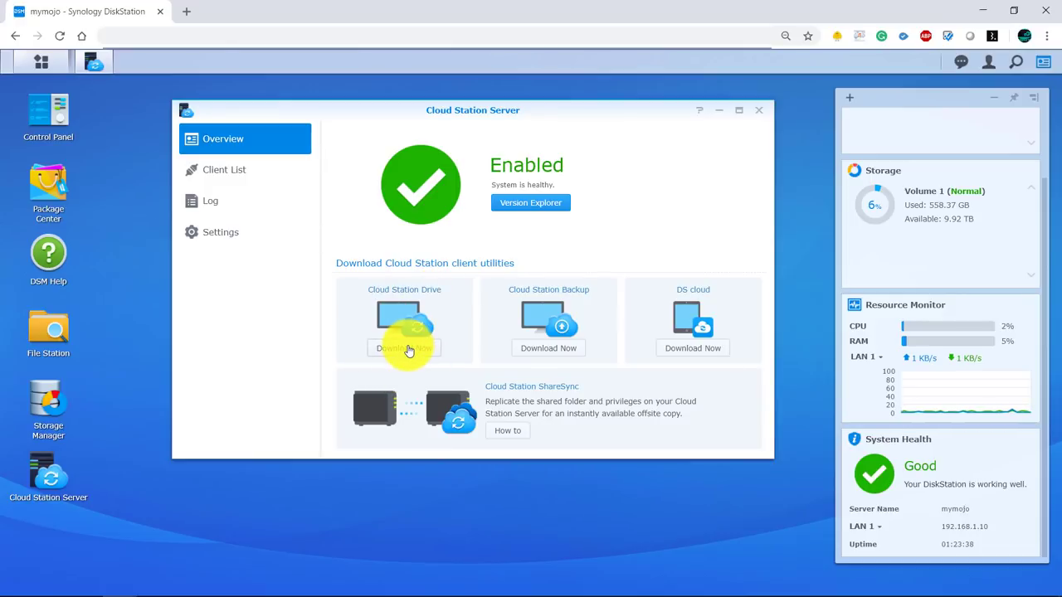
# Download the Windows version of Cloud Station Drive from the Download Now link
pyautogui.click(407, 348)
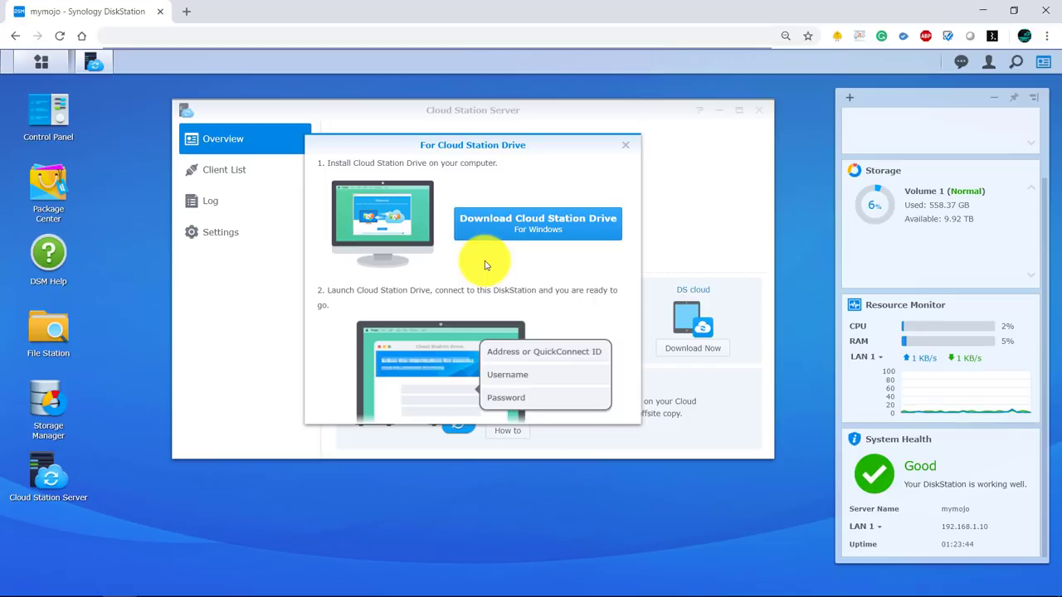
pyautogui.click(541, 229)
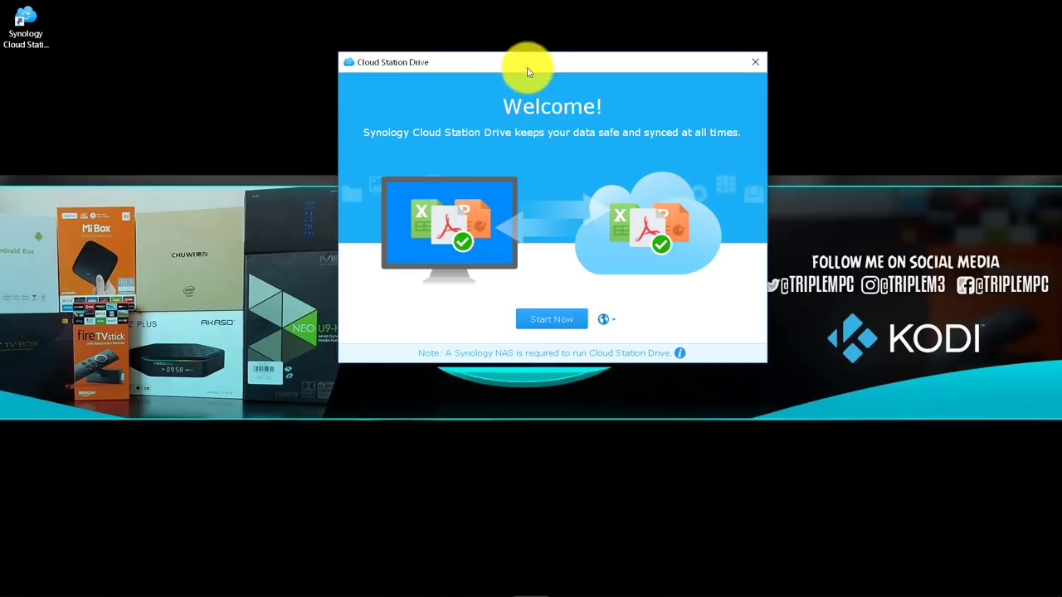
# Move the Cloud Station Drive window aside and start its setup wizard
pyautogui.moveTo(472, 66); pyautogui.dragTo(349, 61)
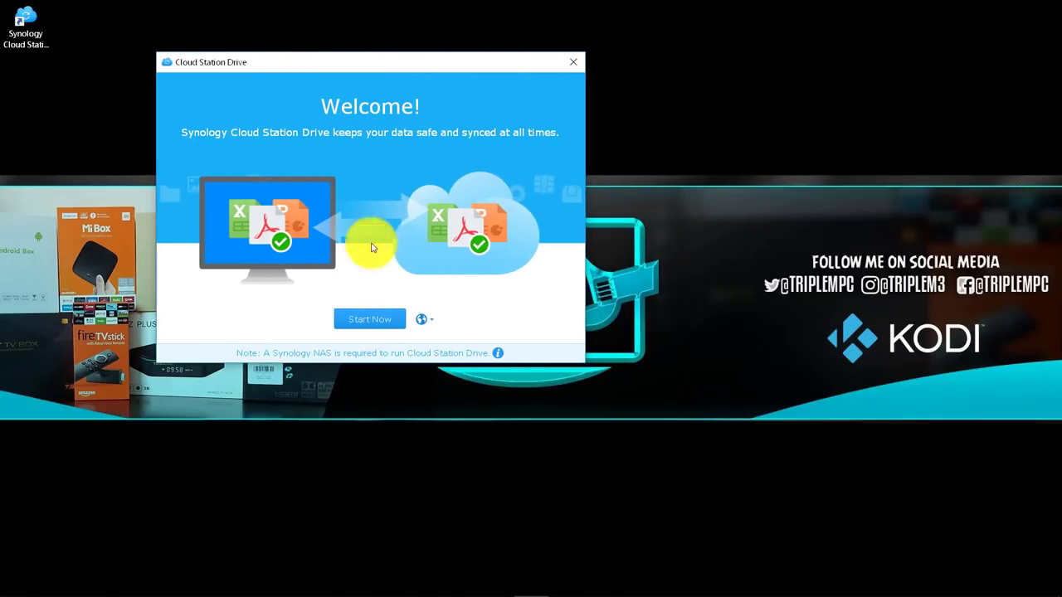
pyautogui.click(376, 320)
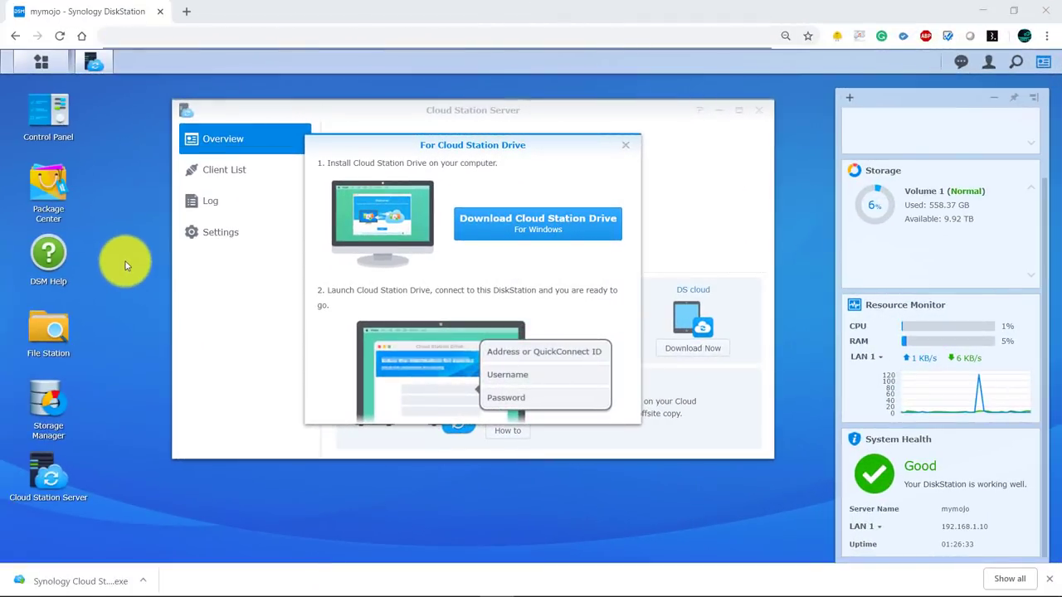
# Open the QuickConnect page of the DSM Control Panel
pyautogui.click(46, 107)
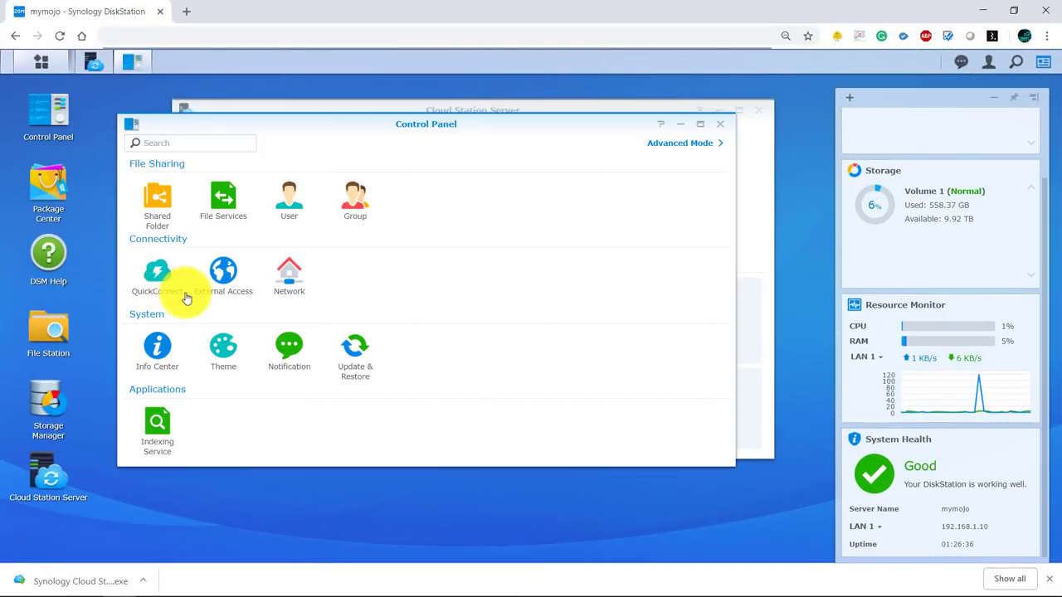
pyautogui.click(152, 277)
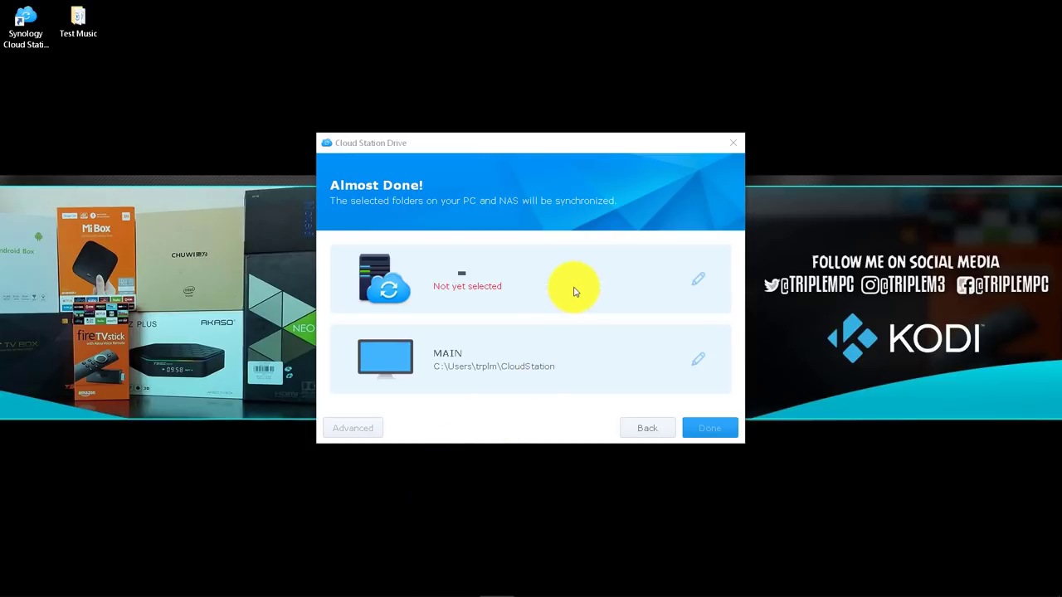
# Choose /Cloud Folder/Test as the NAS folder for Cloud Station Drive to sync
pyautogui.click(73, 14)
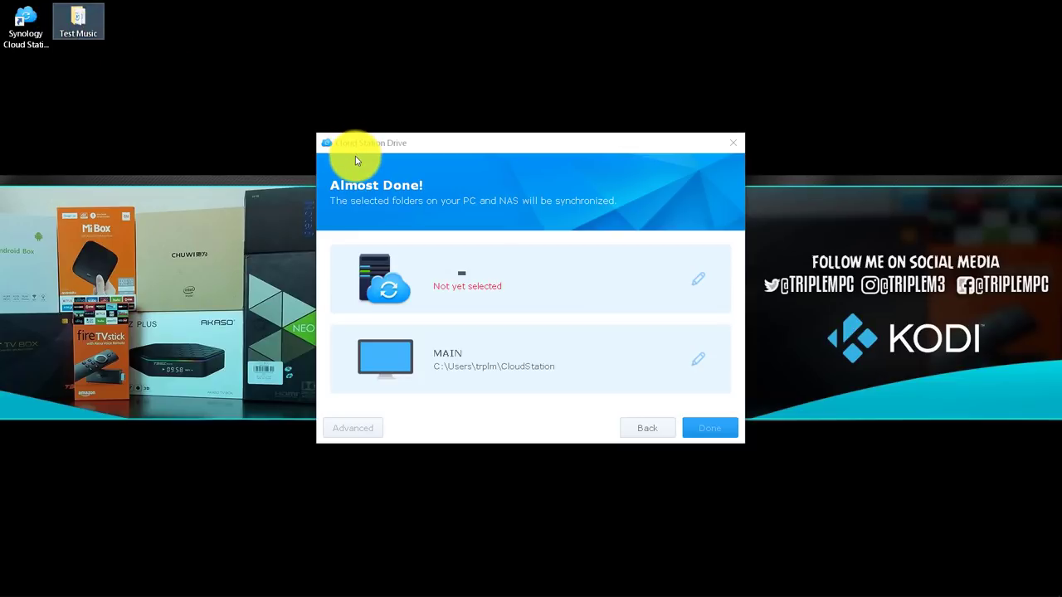
pyautogui.click(699, 283)
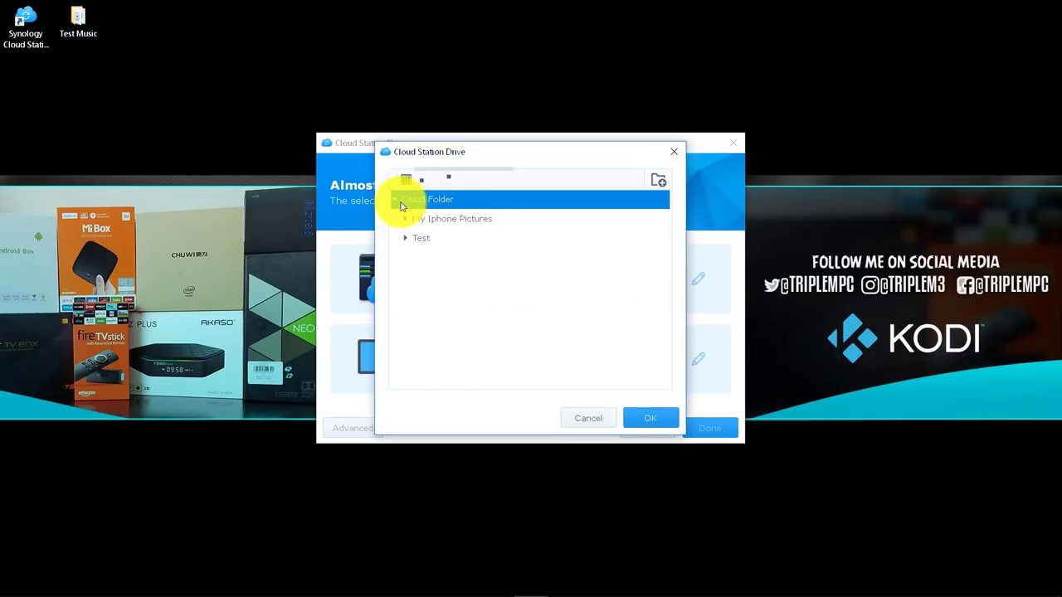
pyautogui.click(422, 240)
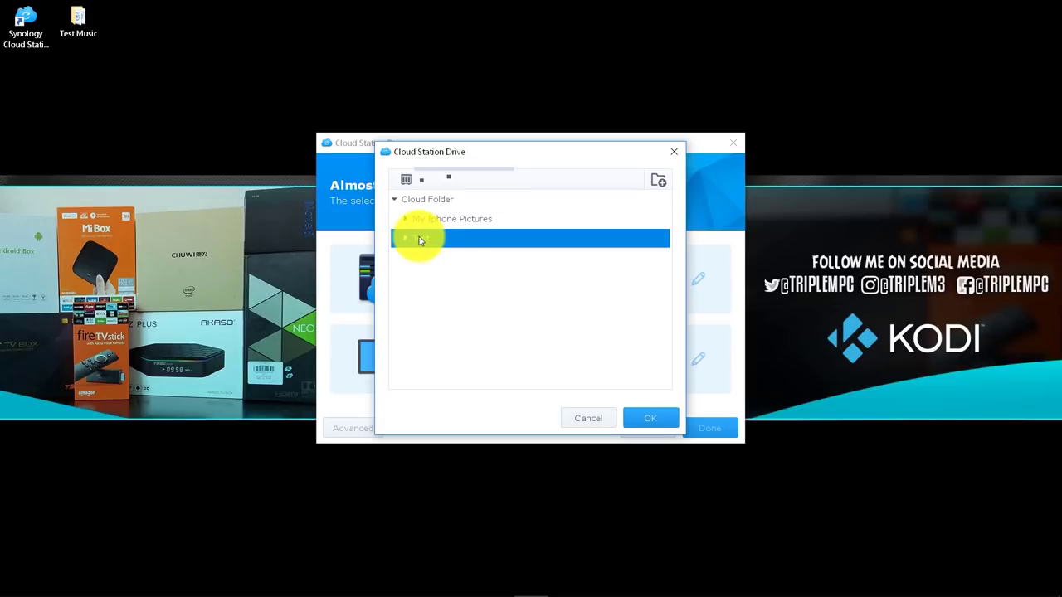
pyautogui.click(655, 419)
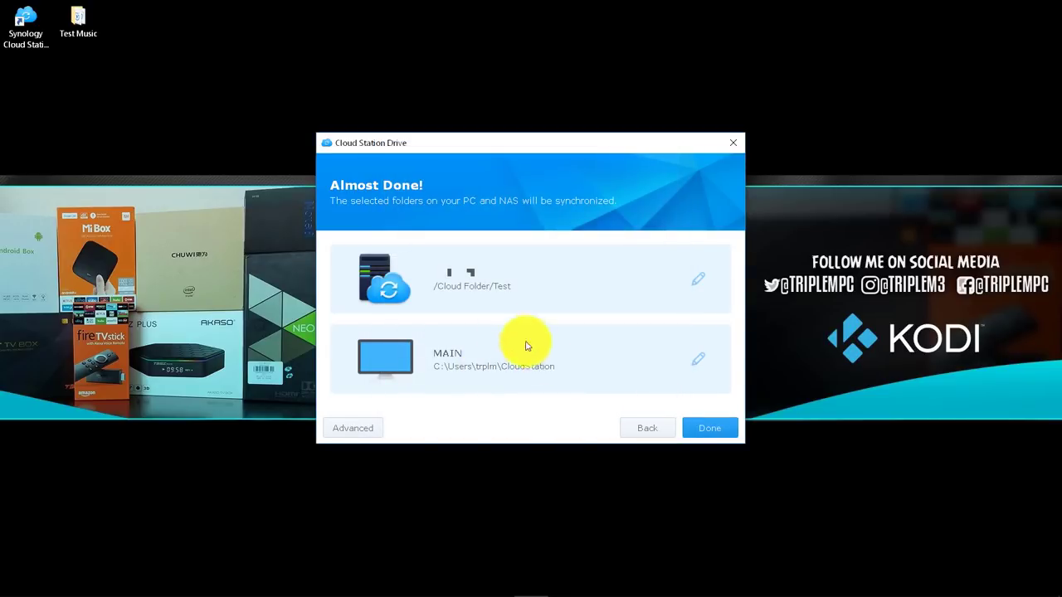
# Set the desktop Test Music folder as the local sync folder and complete the setup
pyautogui.moveTo(157, 92); pyautogui.dragTo(76, 13)
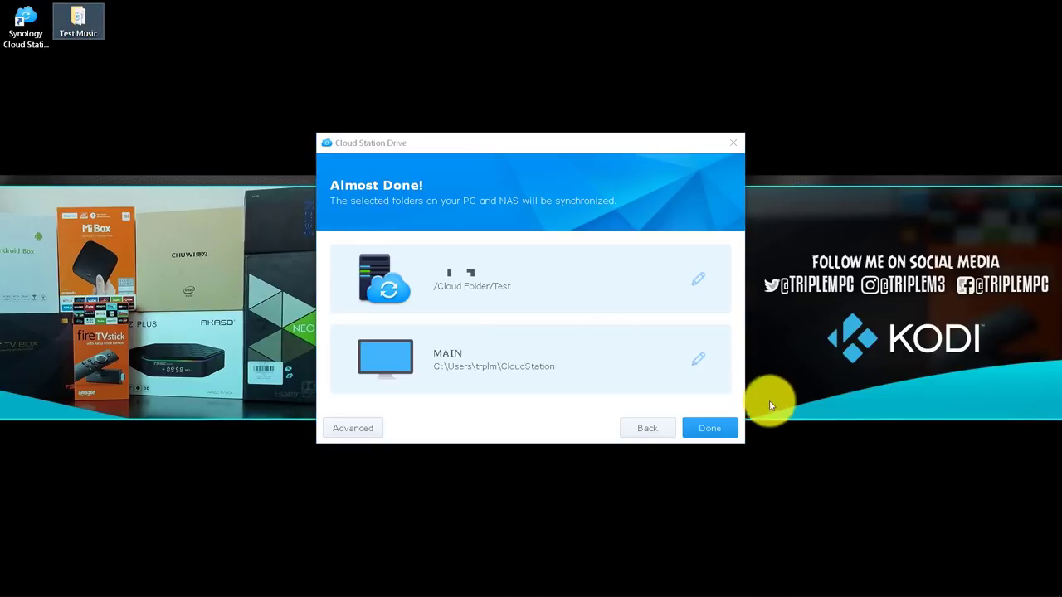
pyautogui.click(699, 364)
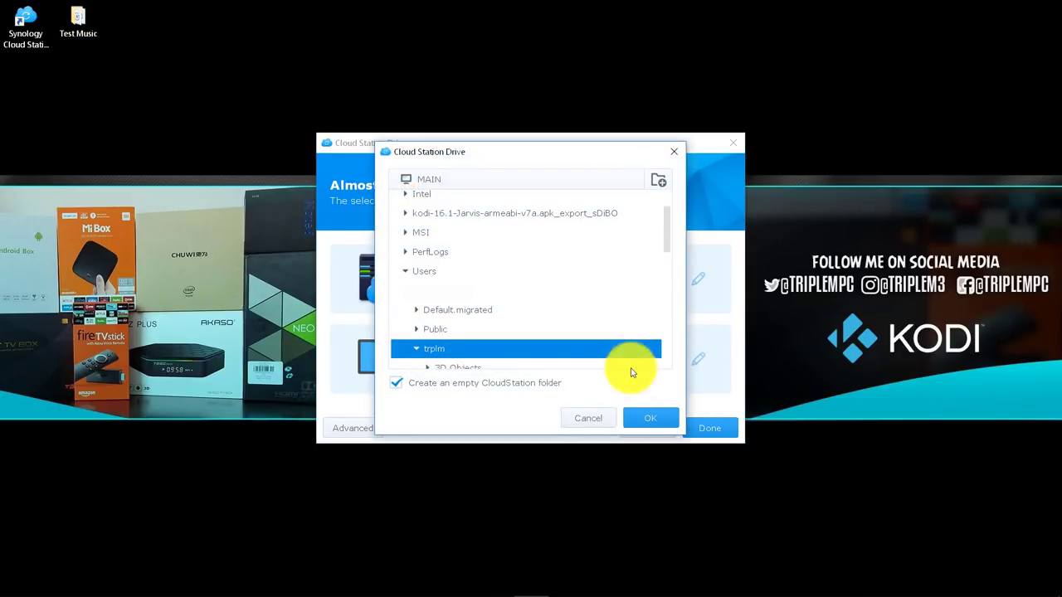
pyautogui.scroll(-3, 508, 335)
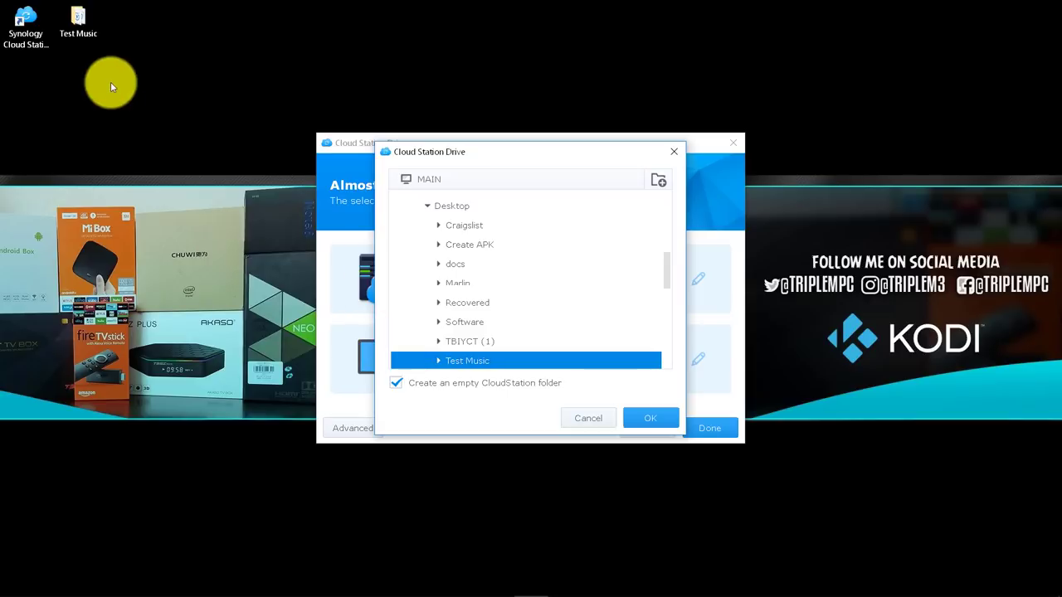
pyautogui.click(395, 384)
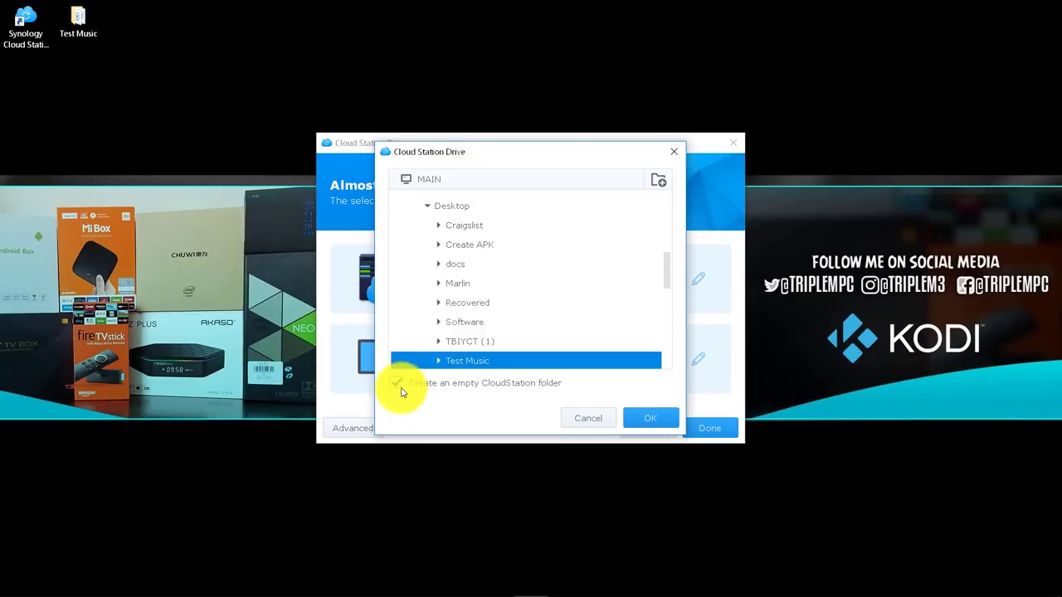
pyautogui.click(423, 390)
pyautogui.click(645, 416)
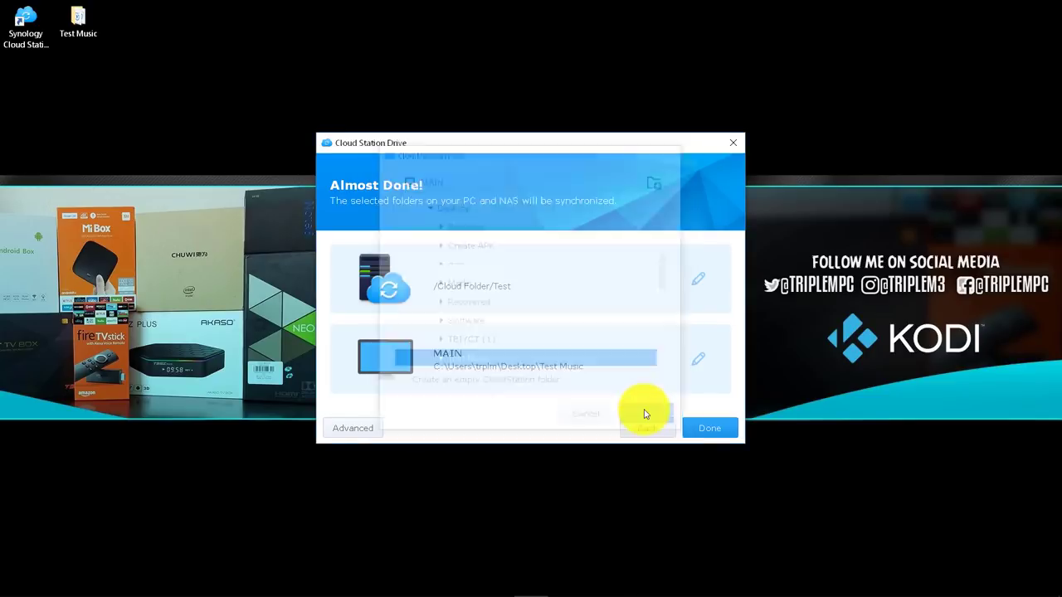
pyautogui.click(647, 398)
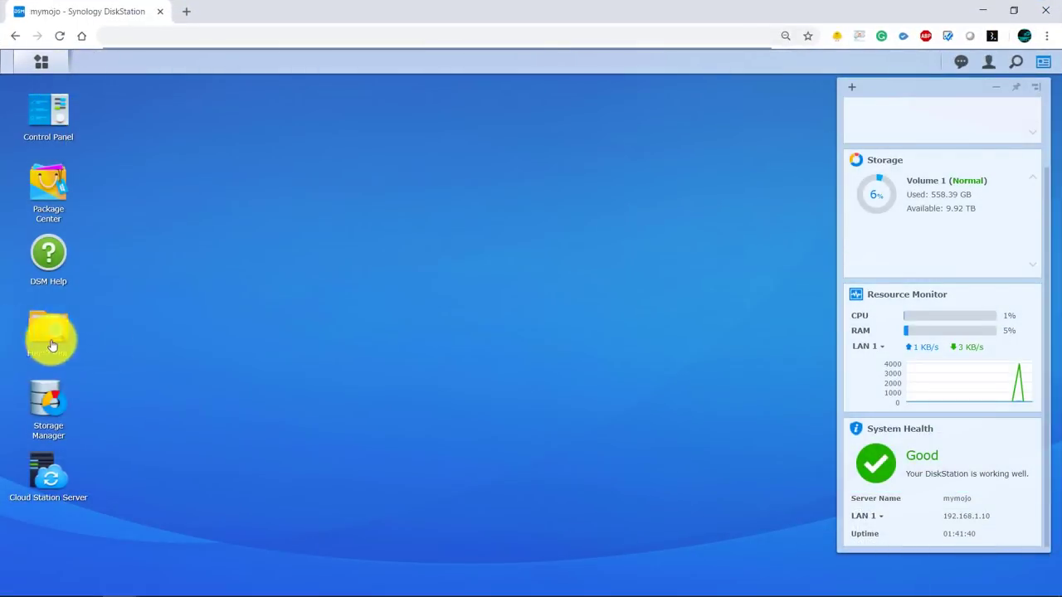
# Open File Station and browse into the Test folder under Cloud Folder
pyautogui.click(50, 340)
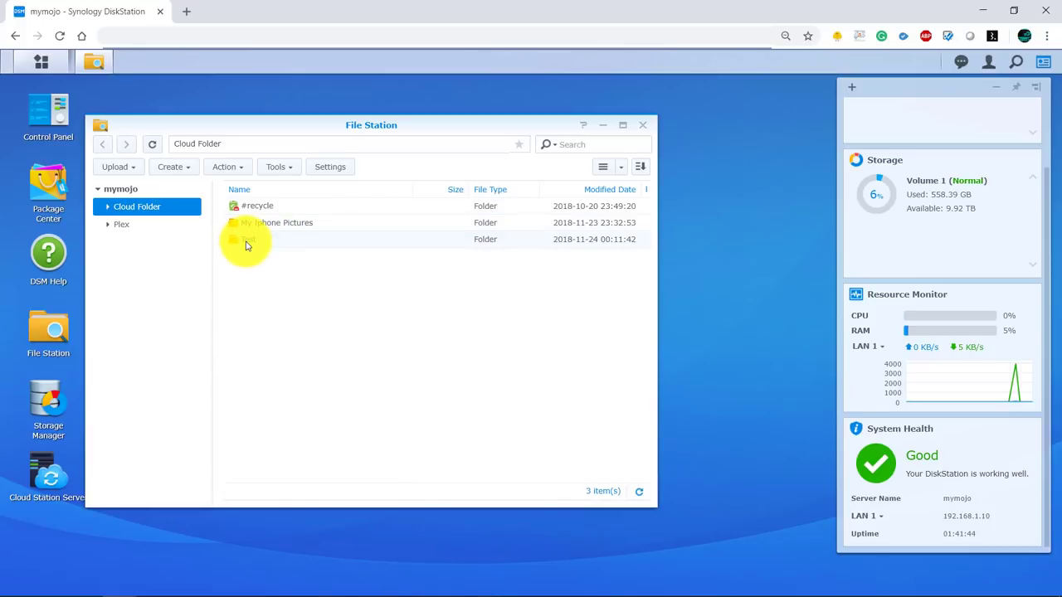
pyautogui.doubleClick(245, 241)
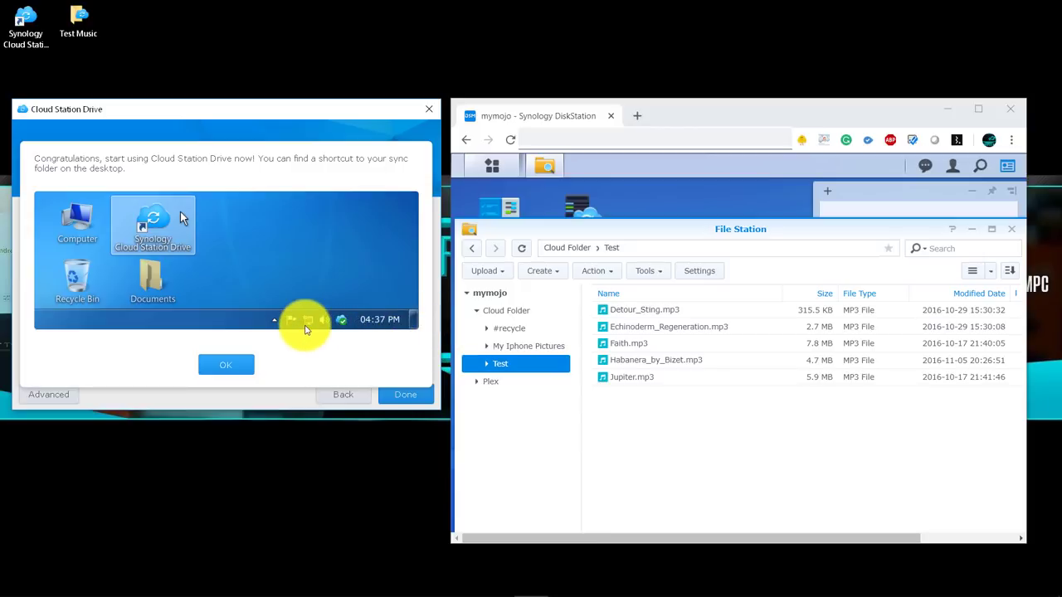
# Paste the Orange song into Test Music, then refresh File Station to show Orange.mp3
pyautogui.click(230, 365)
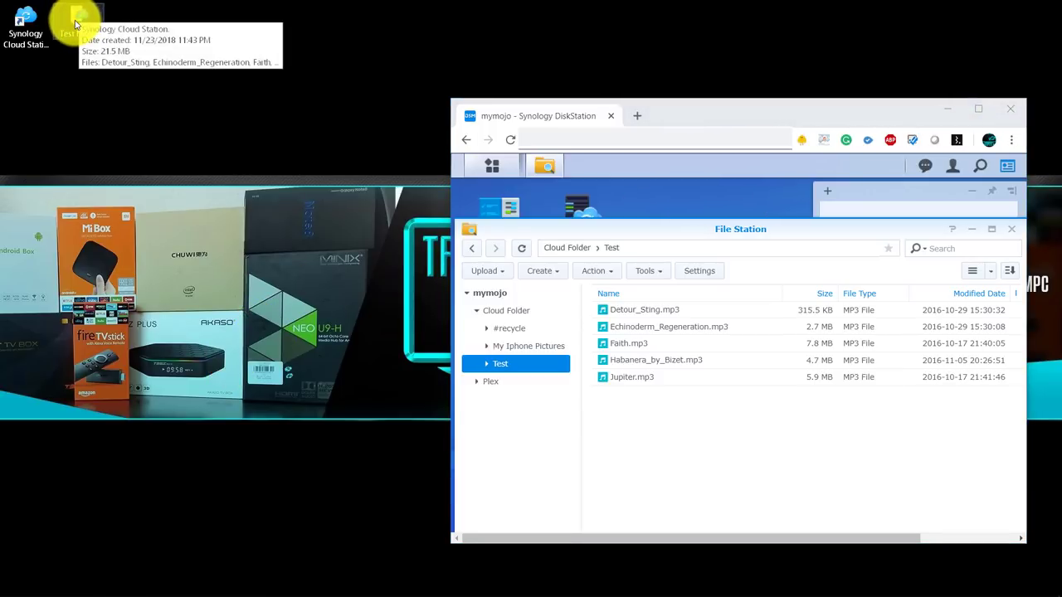
pyautogui.doubleClick(75, 18)
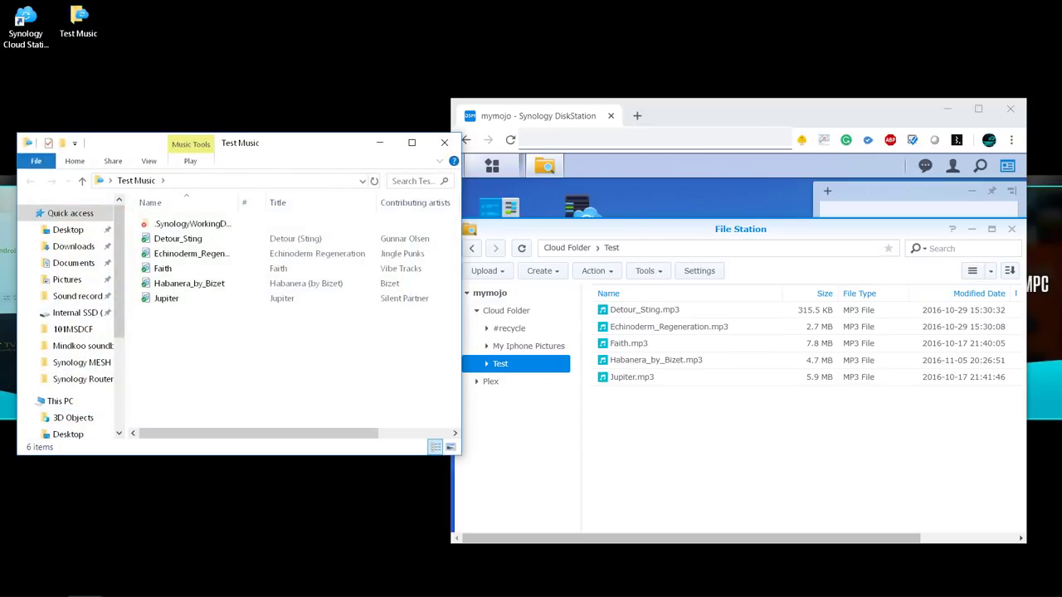
pyautogui.hotkey('alt', 'Tab')
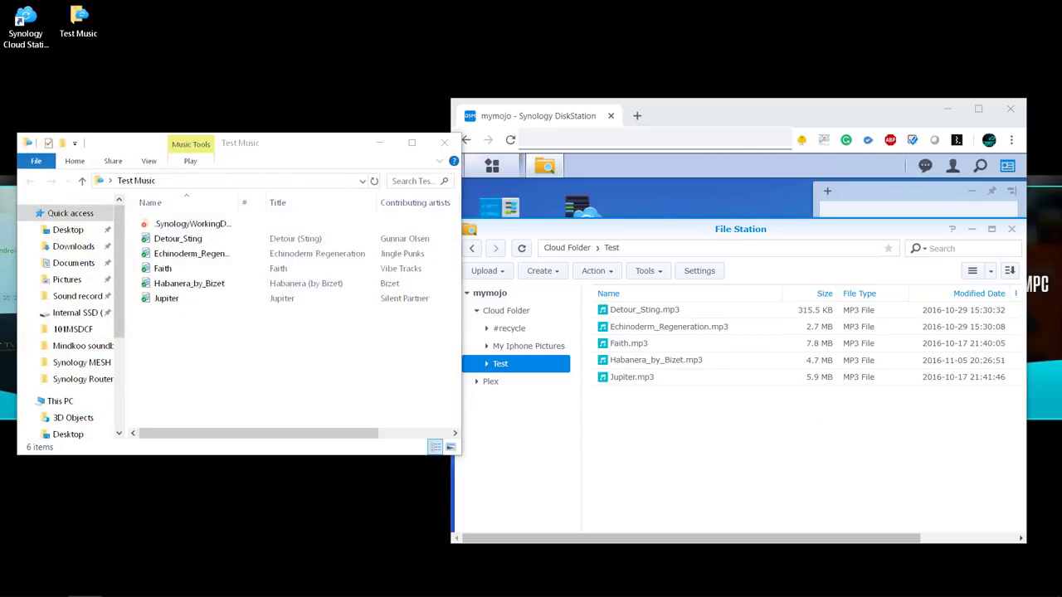
pyautogui.rightClick(191, 360)
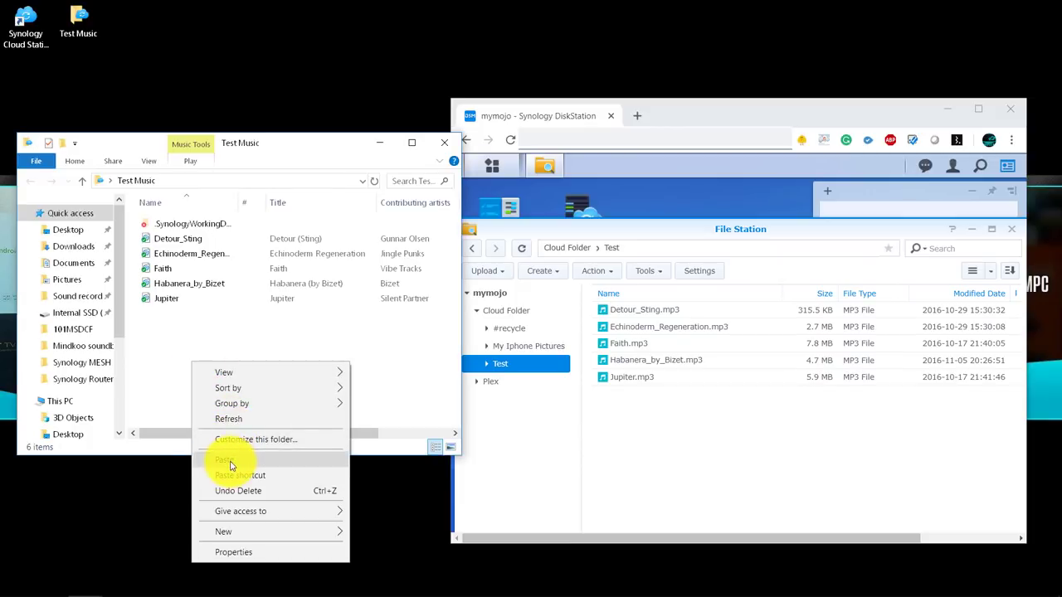
pyautogui.click(227, 458)
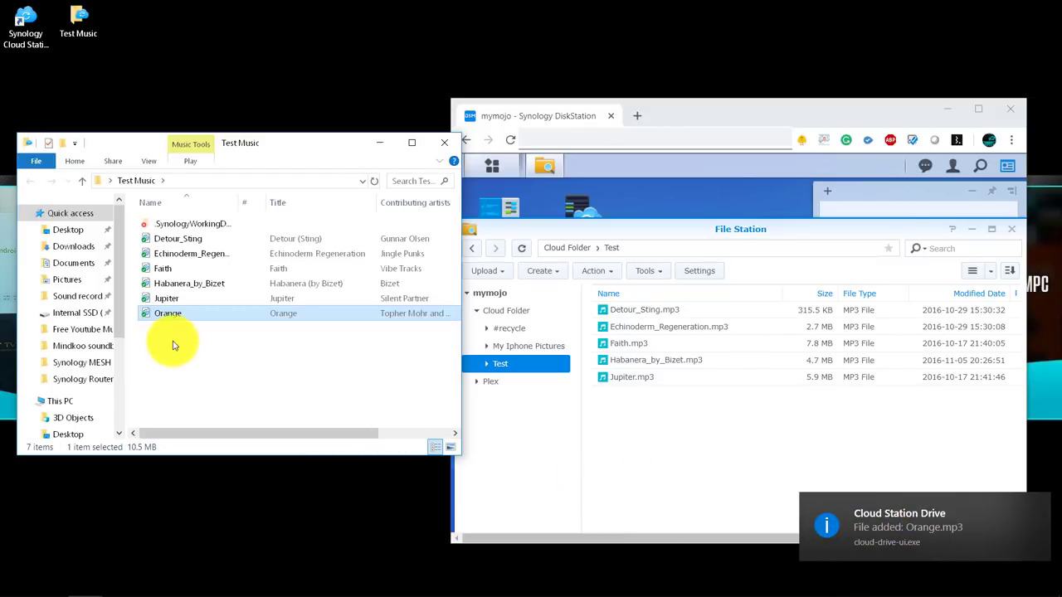
pyautogui.click(709, 479)
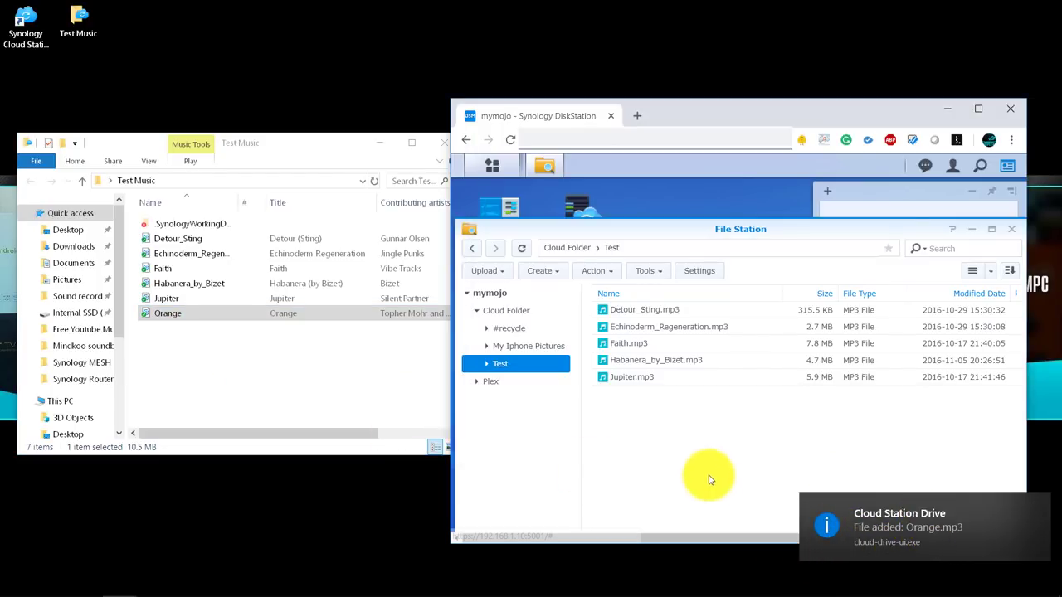
pyautogui.click(522, 251)
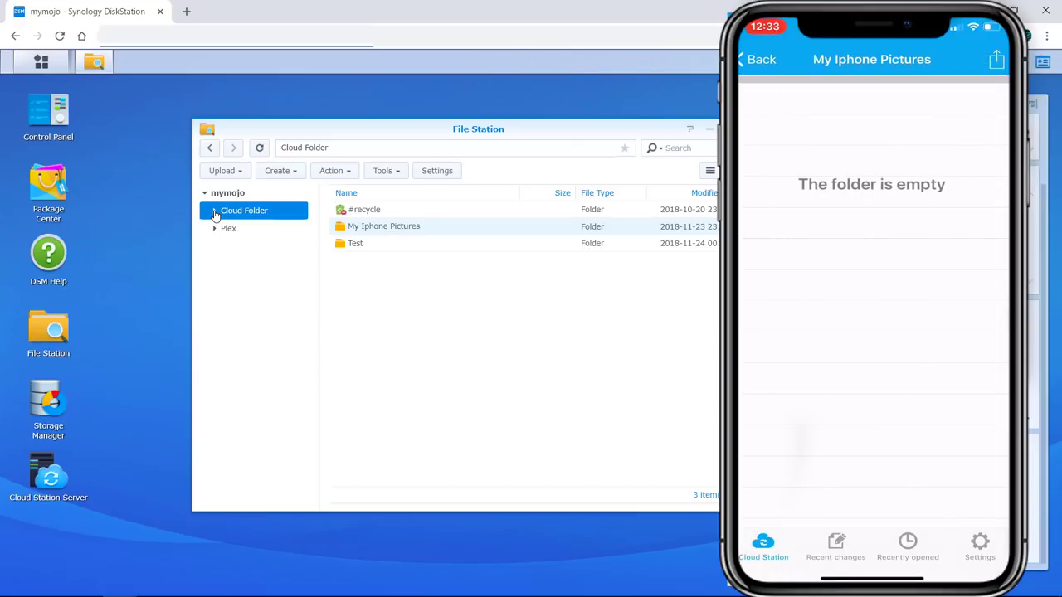
# Upload Capture.PNG into My Iphone Pictures, then refresh DS cloud's folder list
pyautogui.doubleClick(395, 227)
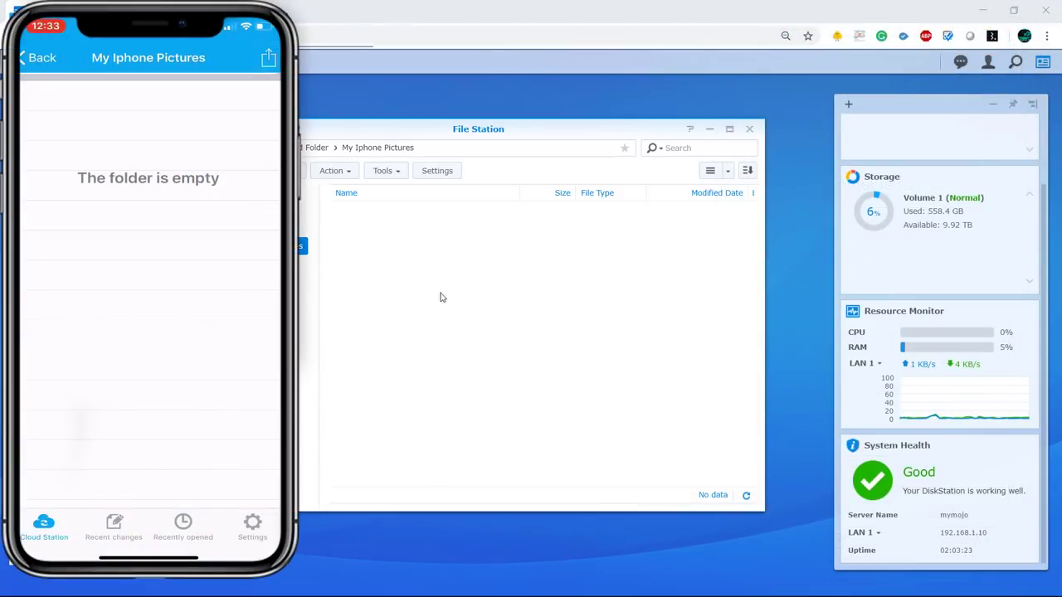
pyautogui.moveTo(1061, 166); pyautogui.dragTo(448, 270)
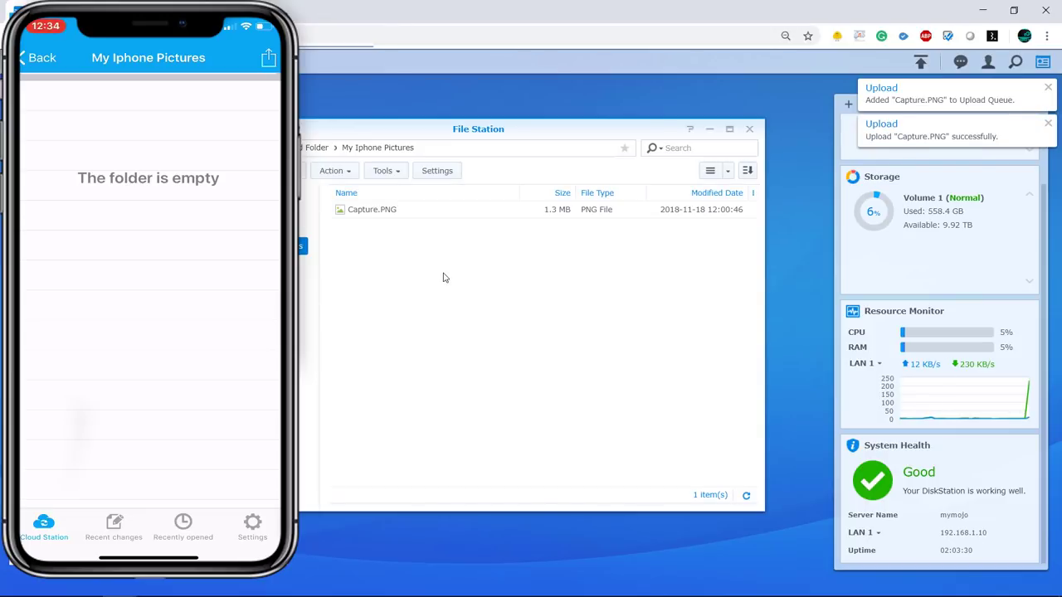
pyautogui.scroll(3, 149, 290)
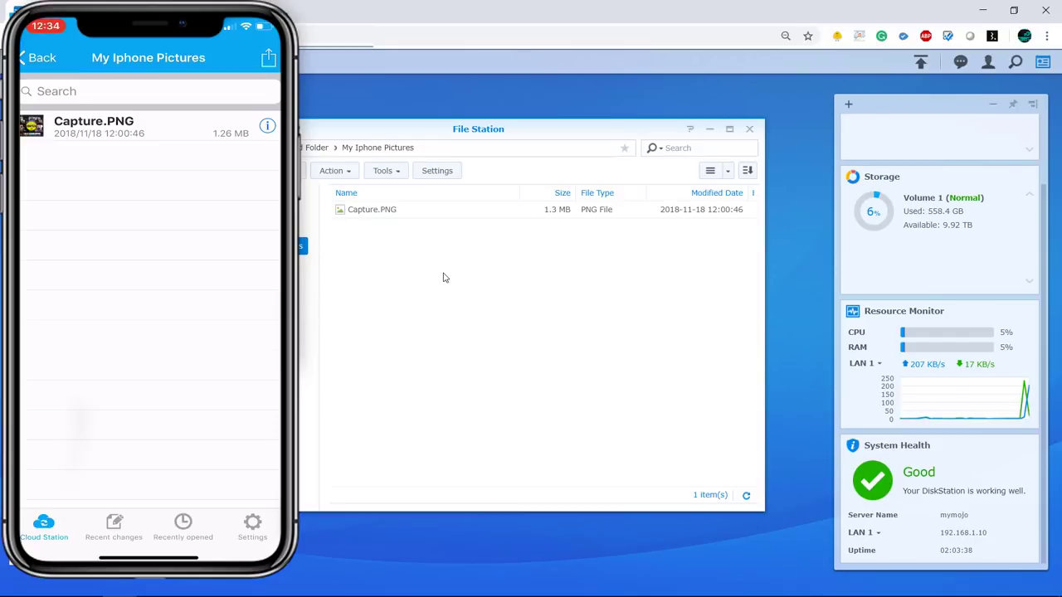
# Take a new photo in DS cloud and upload it to the My Iphone Pictures folder
pyautogui.click(268, 57)
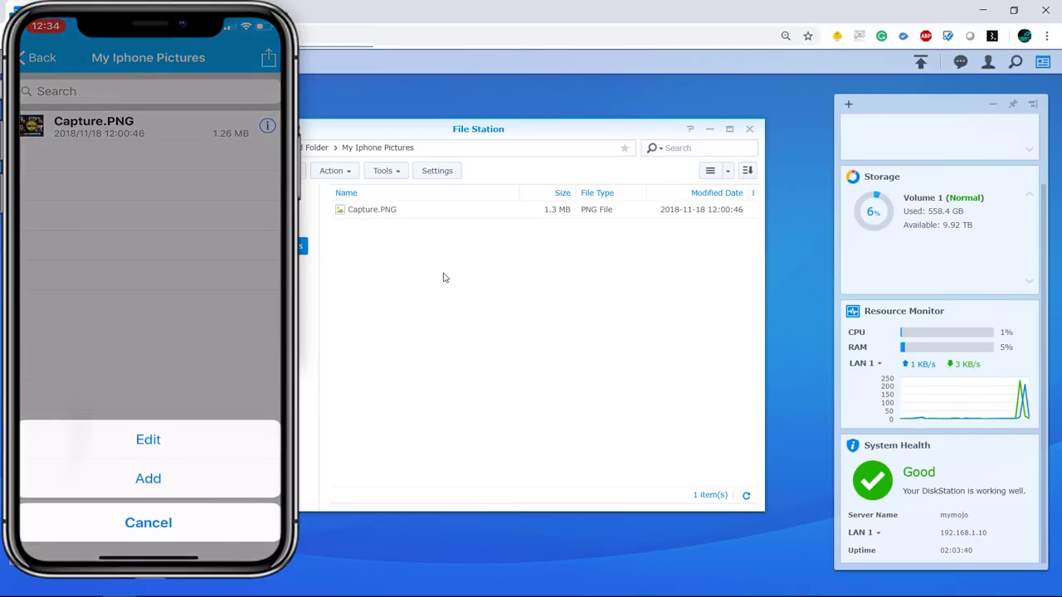
pyautogui.click(148, 479)
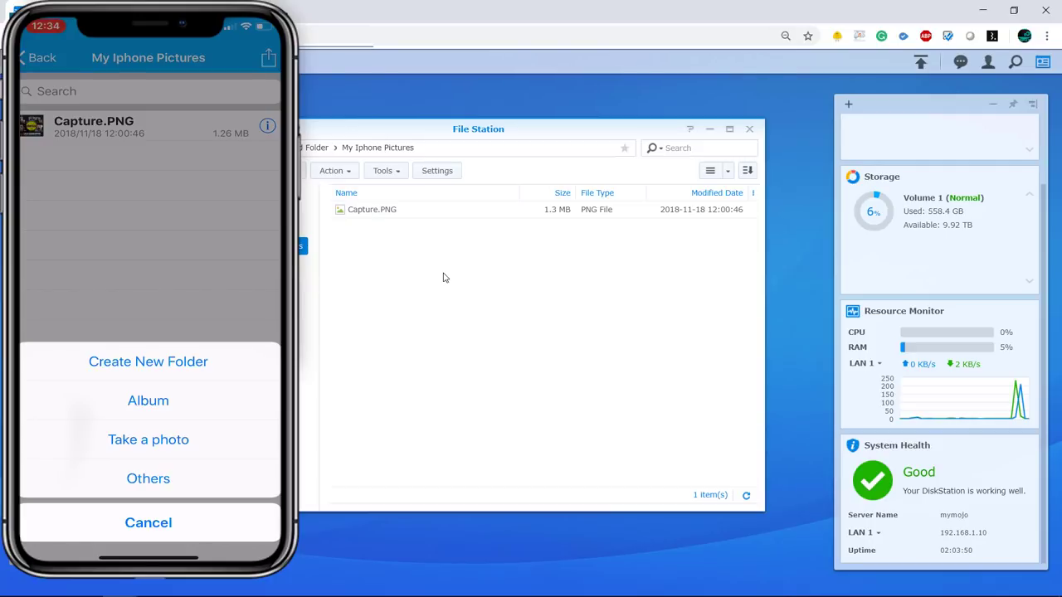
pyautogui.click(147, 440)
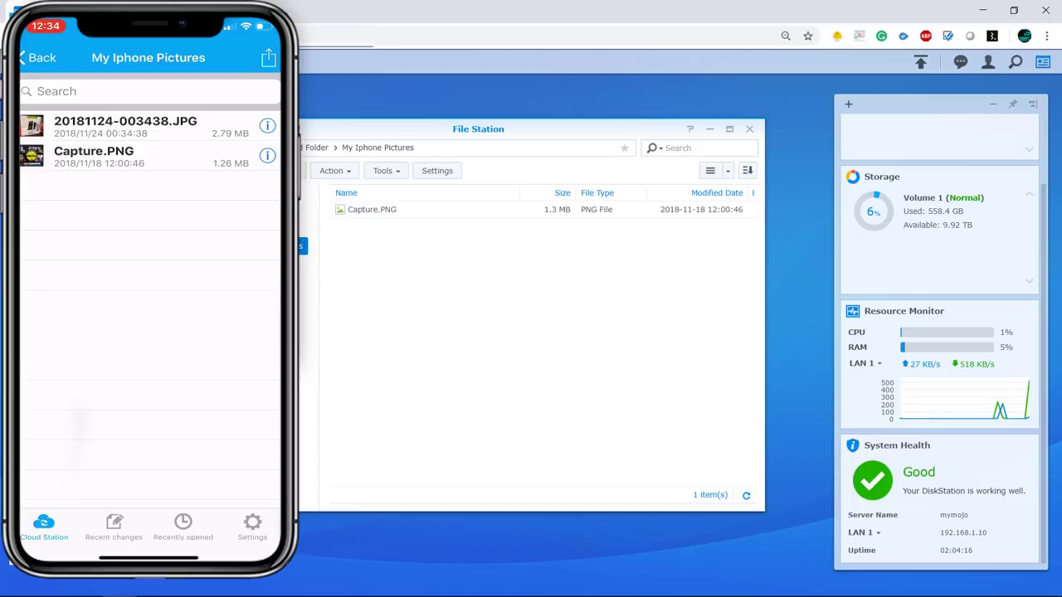
# Refresh File Station to show 20181124-003438.JPG, then preview the photo and close the viewer
pyautogui.click(302, 246)
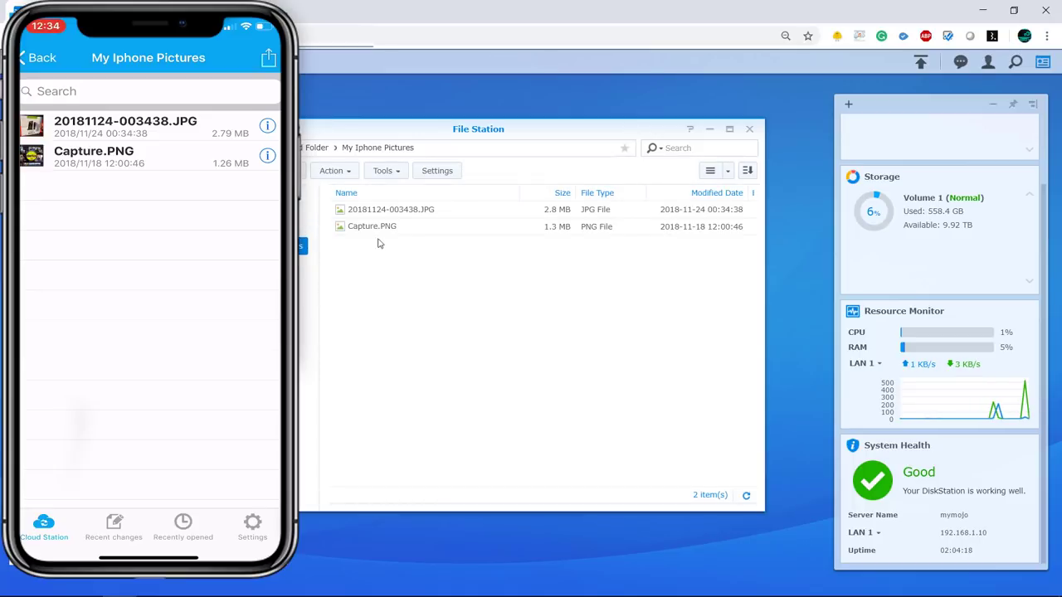
pyautogui.doubleClick(383, 212)
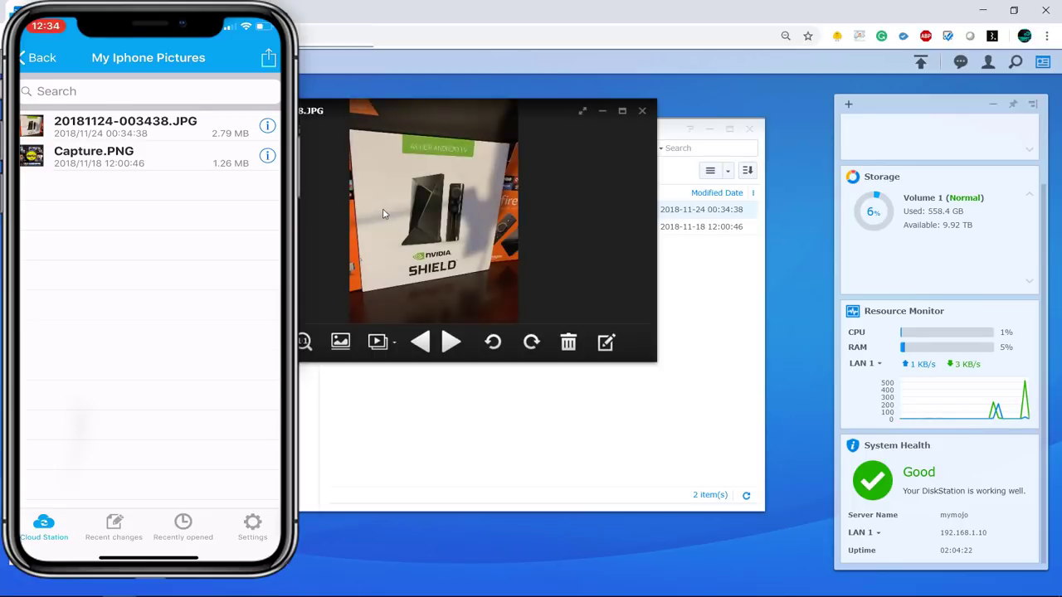
pyautogui.press('Escape')
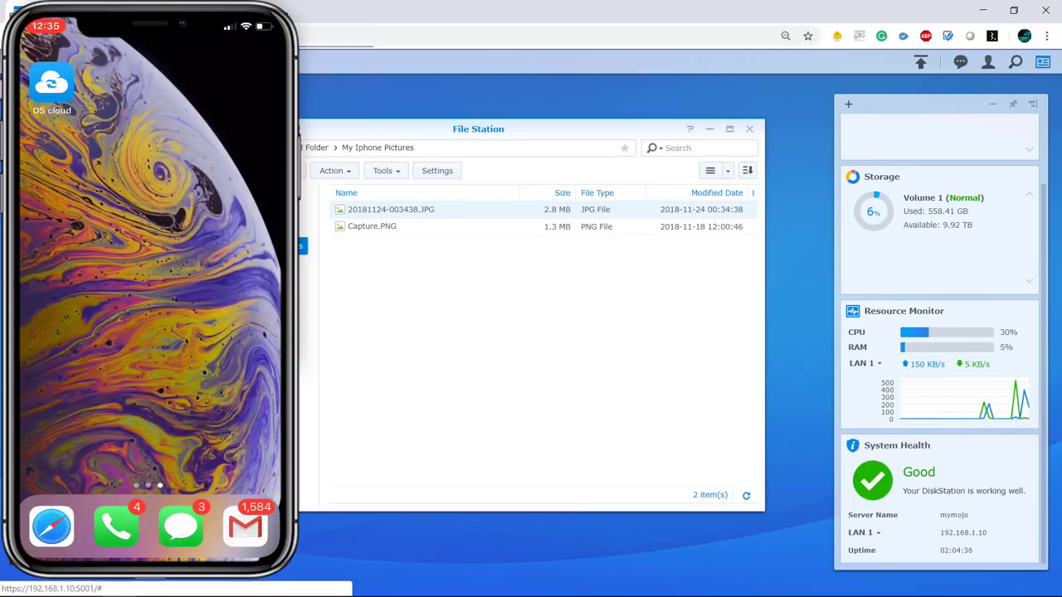